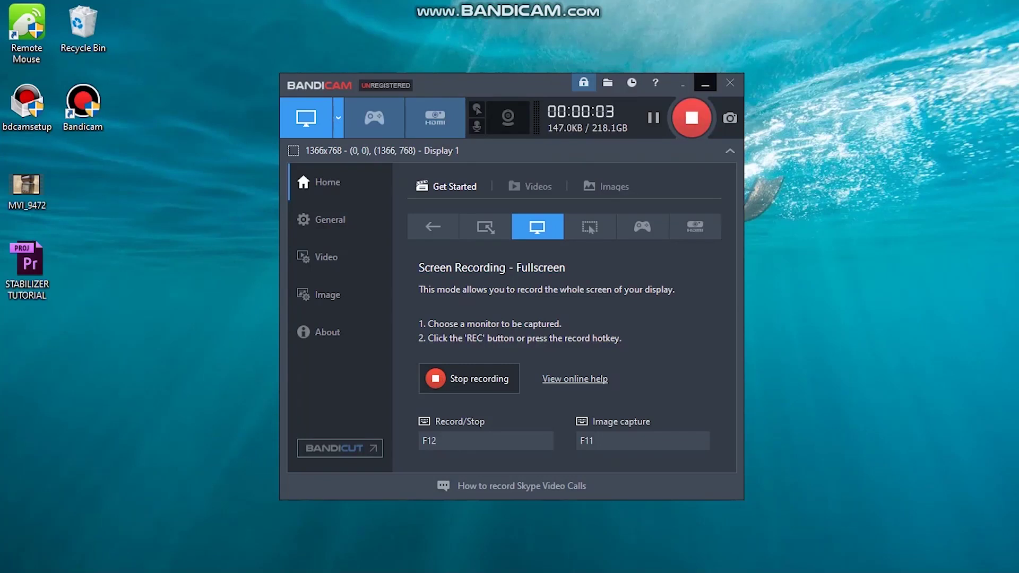
Minimize Bandicam and Premiere to reveal the desktop, then start dragging the MVI_9472 icon.
{"action": "left_click", "coordinate": [705, 84]}
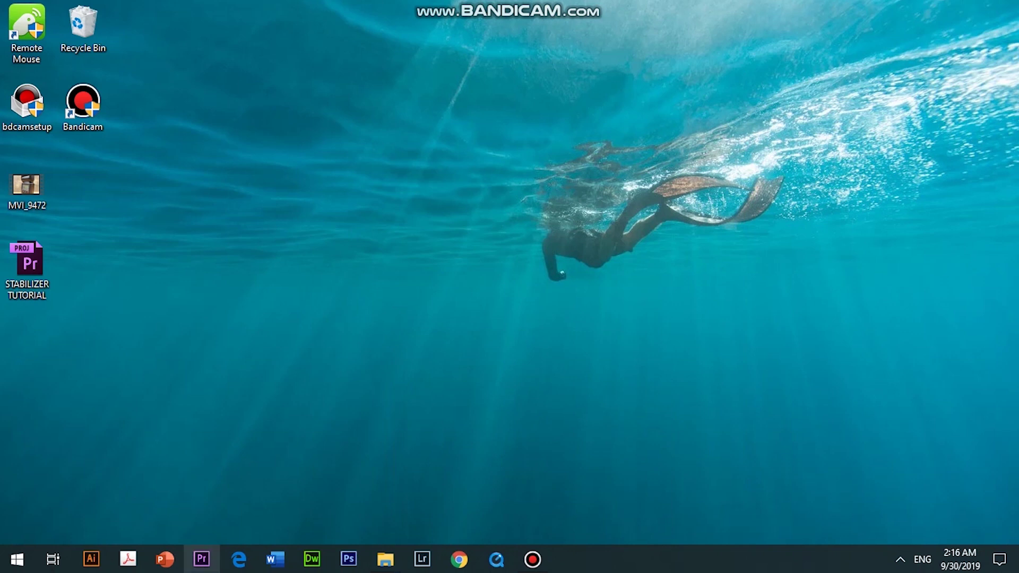
{"action": "left_click", "coordinate": [202, 559]}
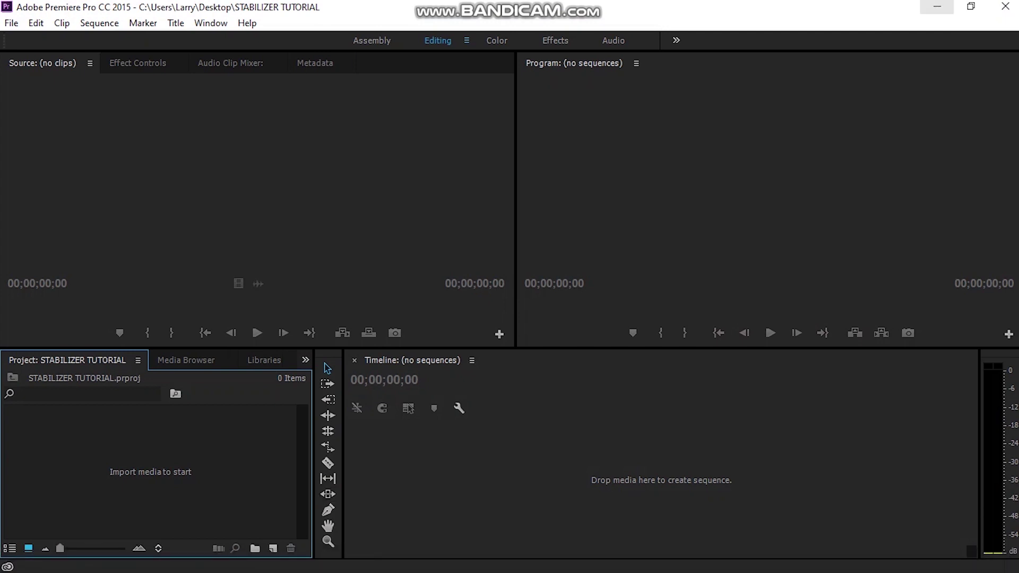
{"action": "left_click", "coordinate": [937, 7]}
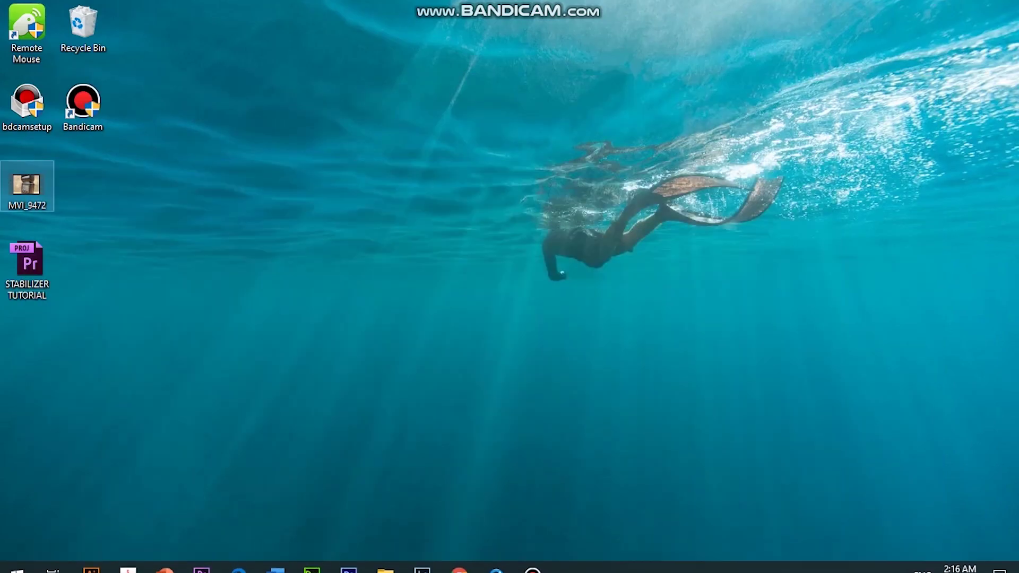
{"action": "mouse_move", "coordinate": [26, 185]}
{"action": "left_mouse_down"}
{"action": "mouse_move", "coordinate": [154, 314]}
{"action": "mouse_move", "coordinate": [15, 218]}
{"action": "mouse_move", "coordinate": [20, 198]}
{"action": "left_mouse_up"}
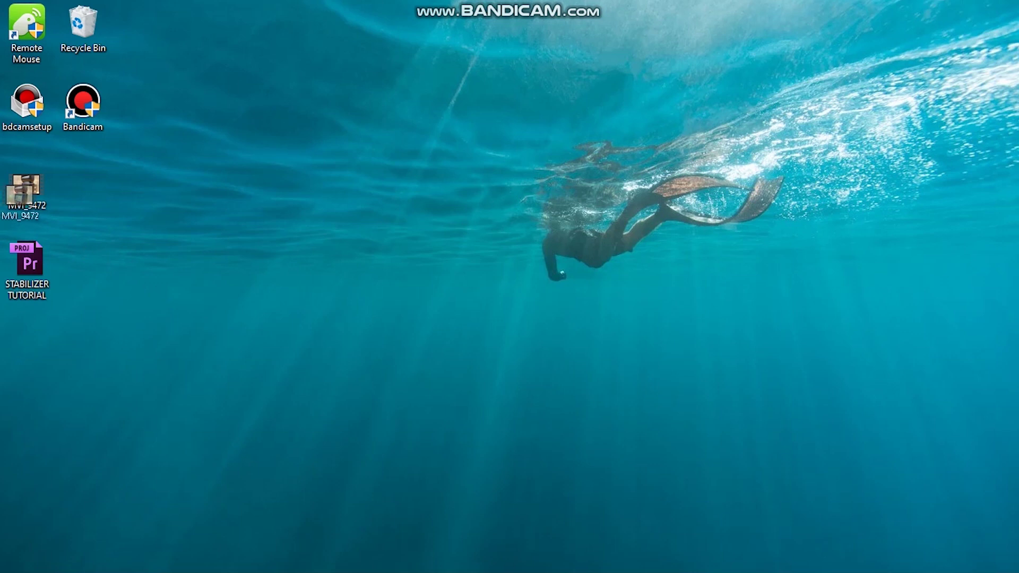
Drag MVI_9472 via the taskbar Premiere icon into the Project panel and load it in Source.
{"action": "left_click_drag", "start_coordinate": [19, 198], "coordinate": [319, 559]}
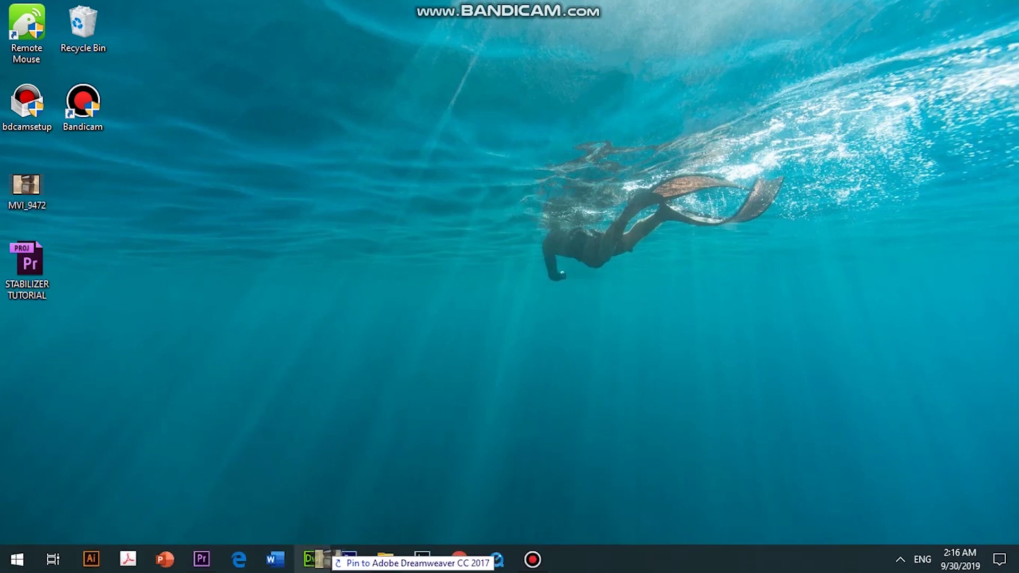
{"action": "left_click_drag", "start_coordinate": [318, 558], "coordinate": [205, 557]}
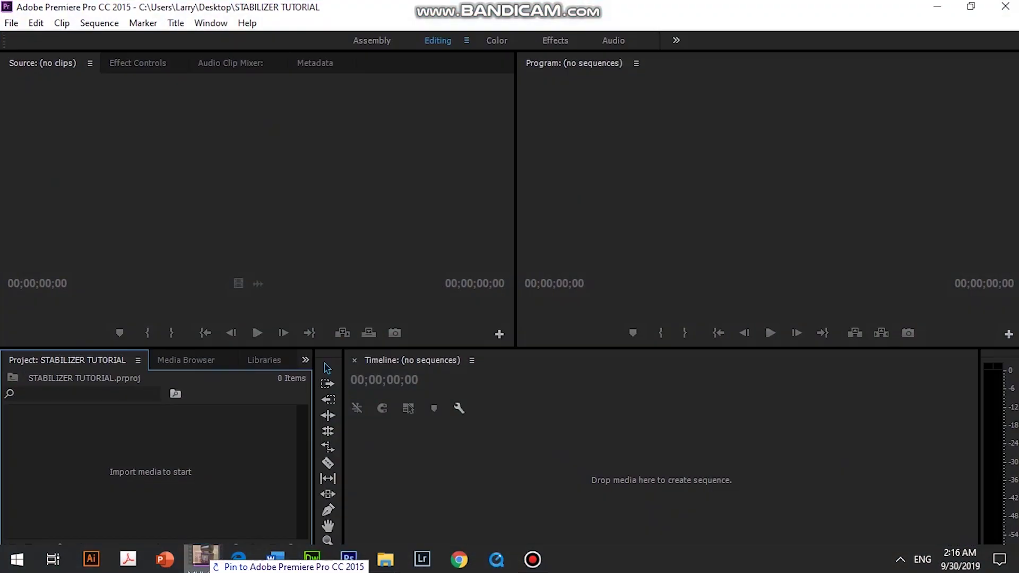
{"action": "mouse_move", "coordinate": [204, 558]}
{"action": "left_mouse_down"}
{"action": "mouse_move", "coordinate": [204, 537]}
{"action": "mouse_move", "coordinate": [169, 495]}
{"action": "mouse_move", "coordinate": [121, 465]}
{"action": "left_mouse_up"}
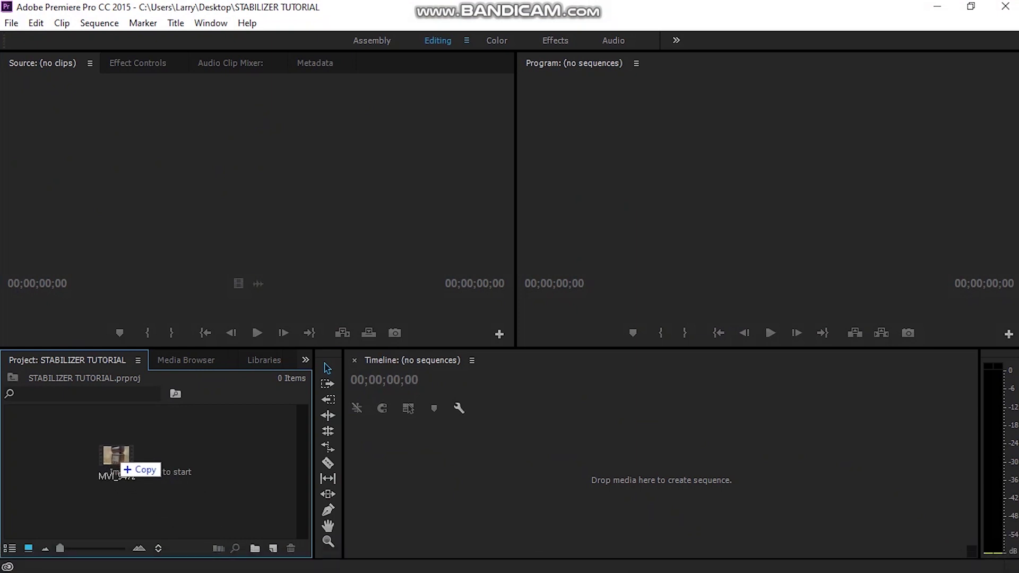
{"action": "left_click_drag", "start_coordinate": [121, 465], "coordinate": [122, 466]}
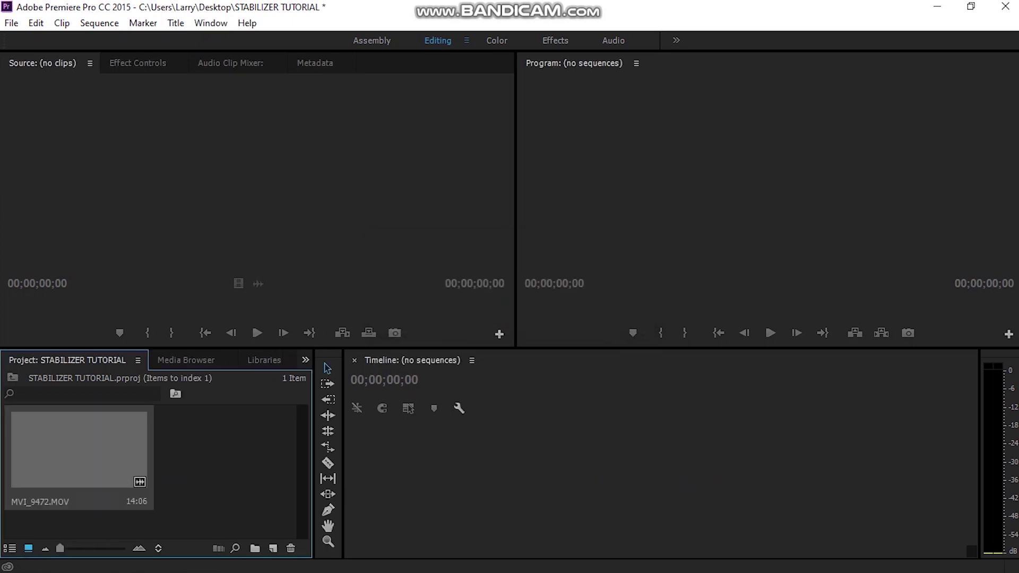
{"action": "double_click", "coordinate": [79, 449]}
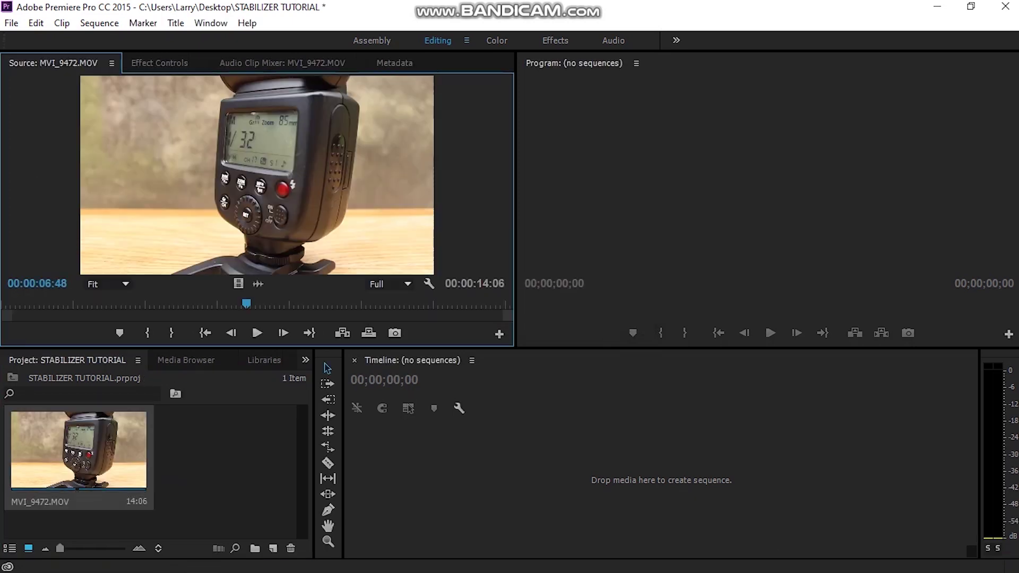
Play MVI_9472 from its start and mark an Out point just before the clip's end.
{"action": "left_click_drag", "start_coordinate": [246, 304], "coordinate": [2, 303]}
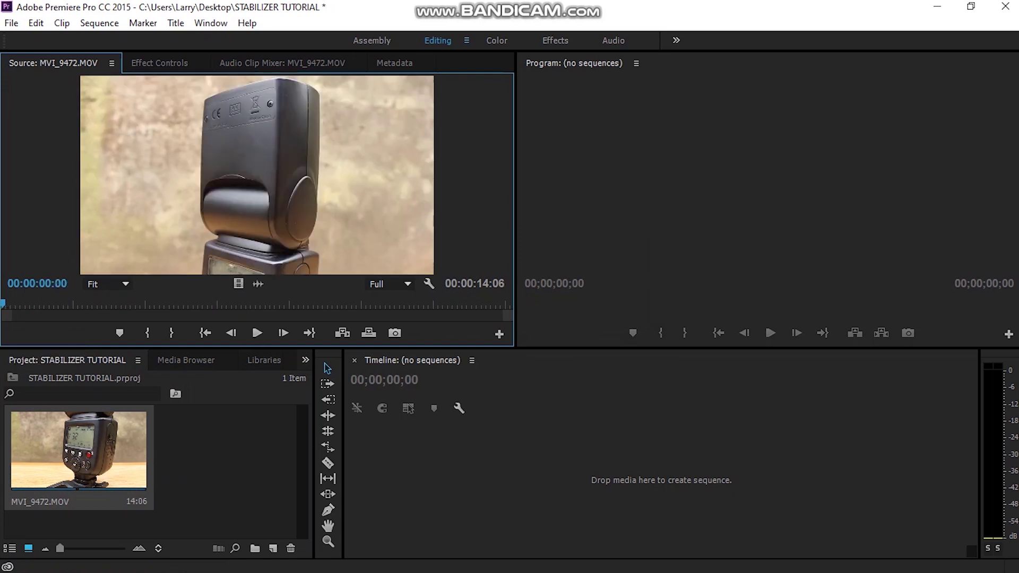
{"action": "key", "text": "space"}
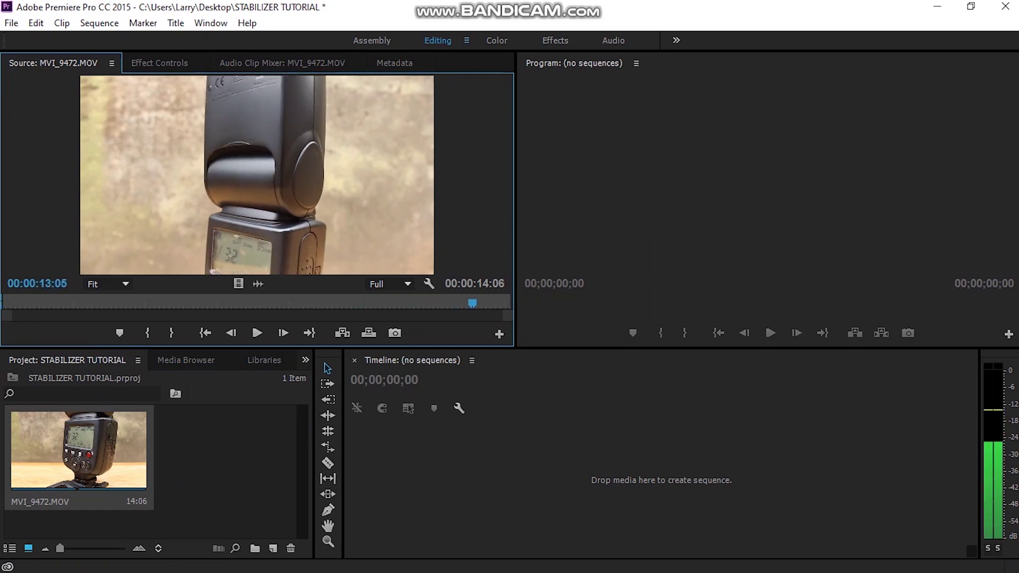
{"action": "key", "text": "Left"}
{"action": "key", "text": "Left"}
{"action": "key", "text": "Left"}
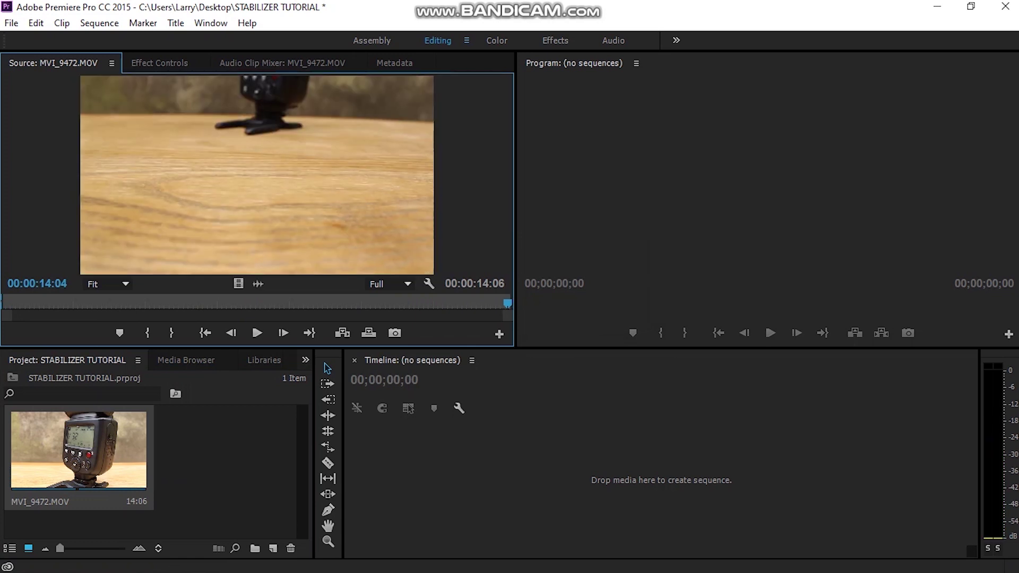
{"action": "key", "text": "Left"}
{"action": "key", "text": "Left"}
{"action": "key", "text": "o"}
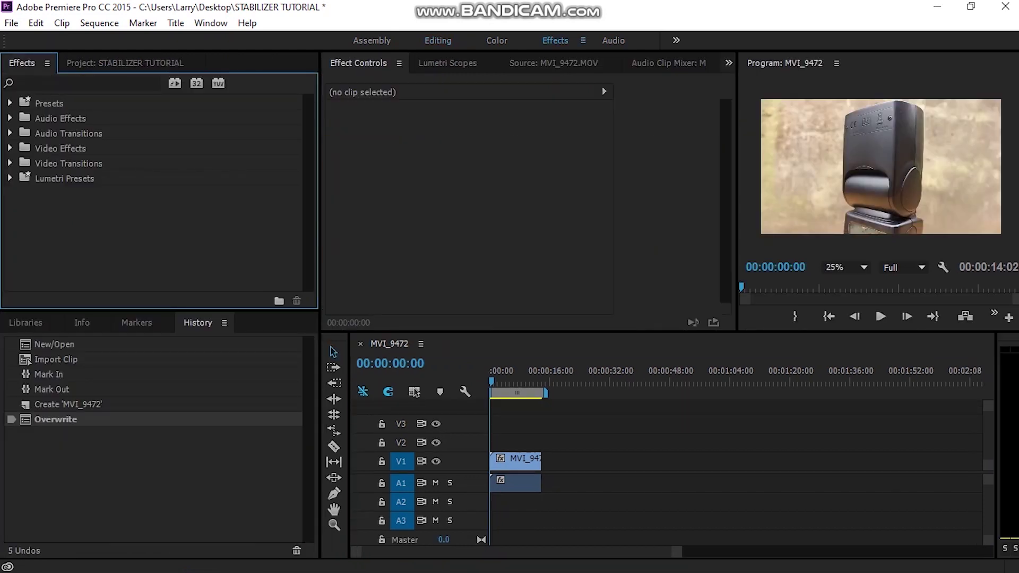
Search Effects for 'warp stabilizer' and drag Warp Stabilizer onto the MVI_9472 clip on V1.
{"action": "key", "text": "shift+f"}
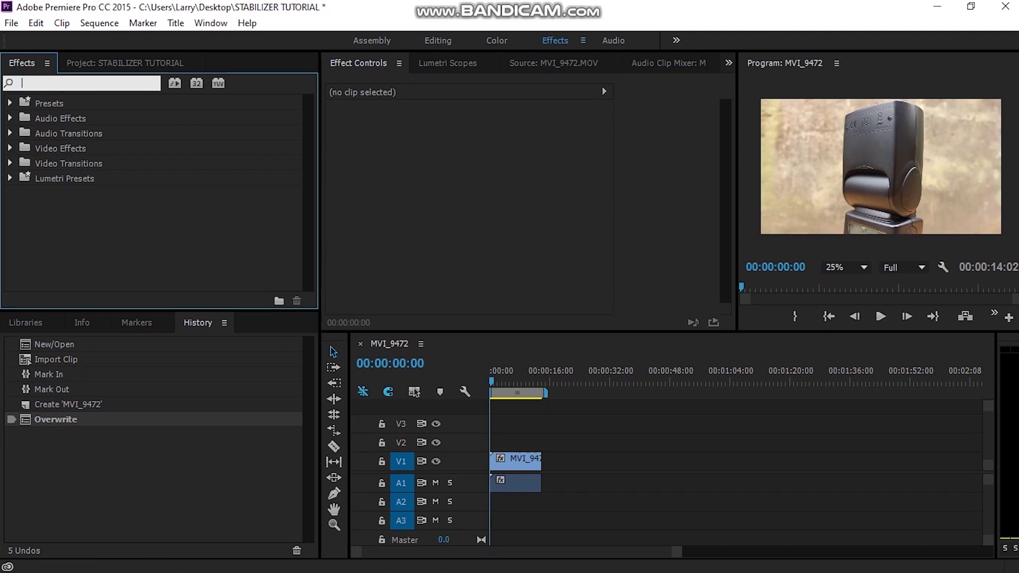
{"action": "type", "text": "warp"}
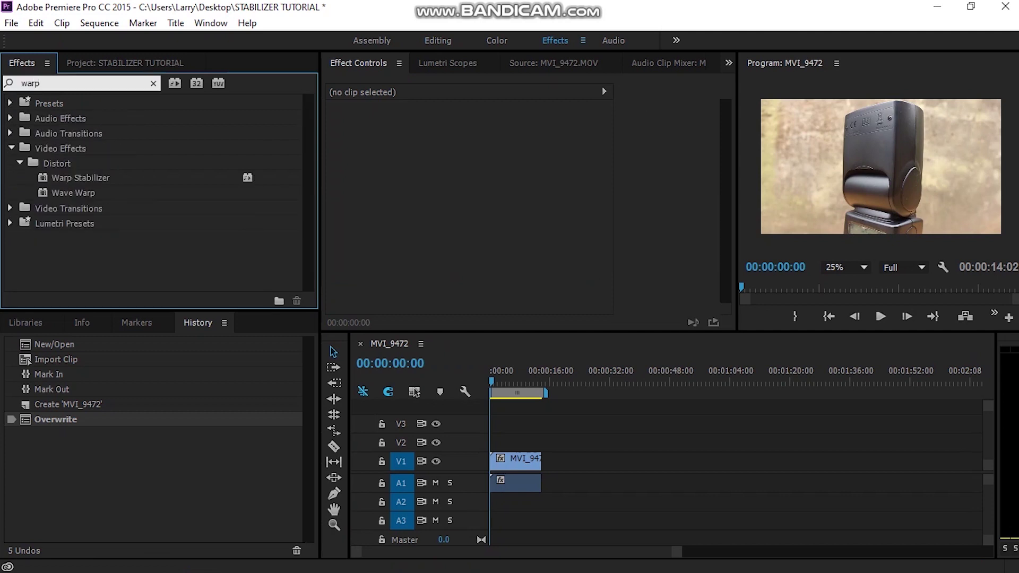
{"action": "type", "text": " stabilizer"}
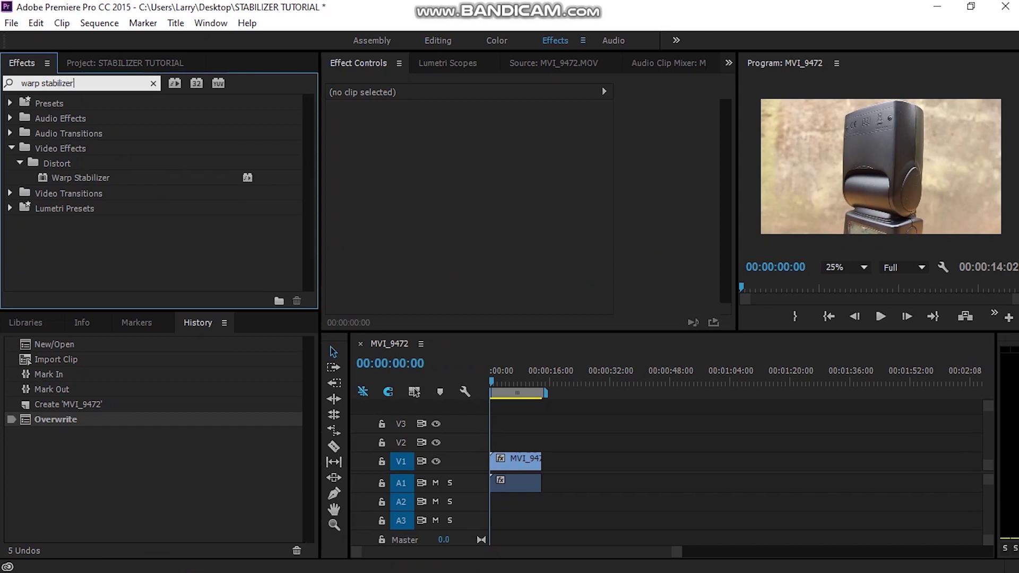
{"action": "left_click", "coordinate": [80, 177]}
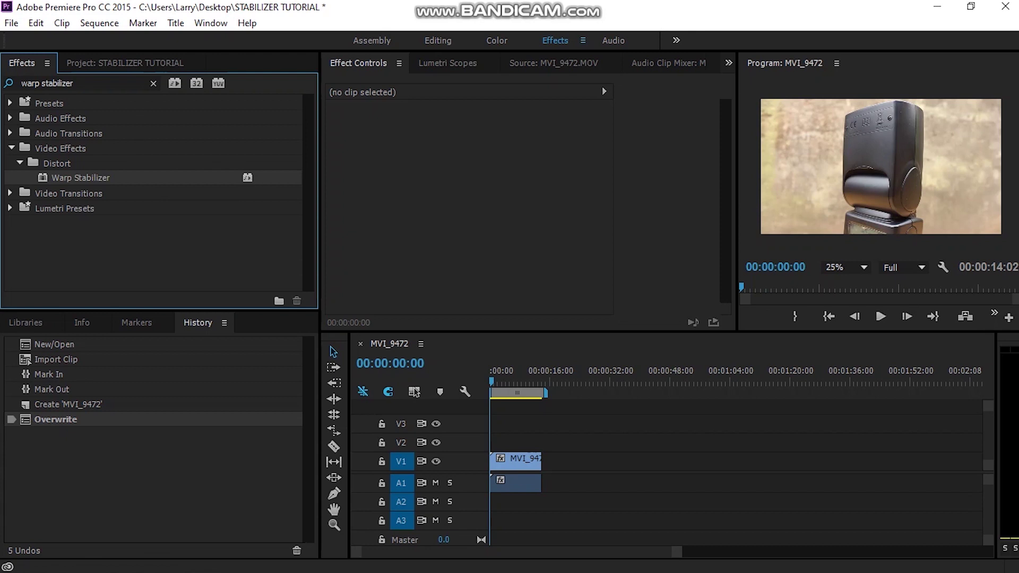
{"action": "left_click_drag", "start_coordinate": [80, 178], "coordinate": [525, 460]}
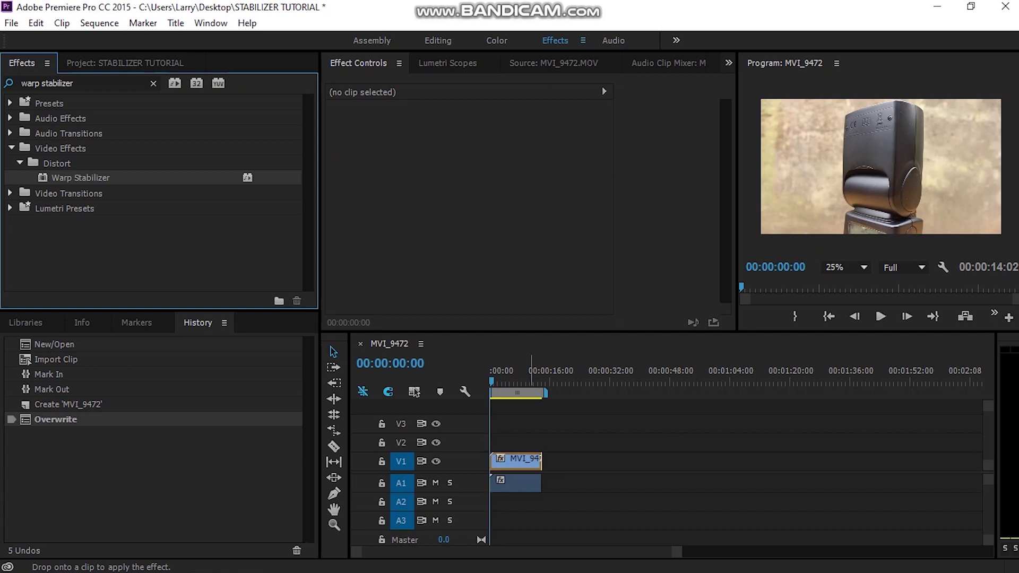
{"action": "left_click_drag", "start_coordinate": [80, 177], "coordinate": [518, 459]}
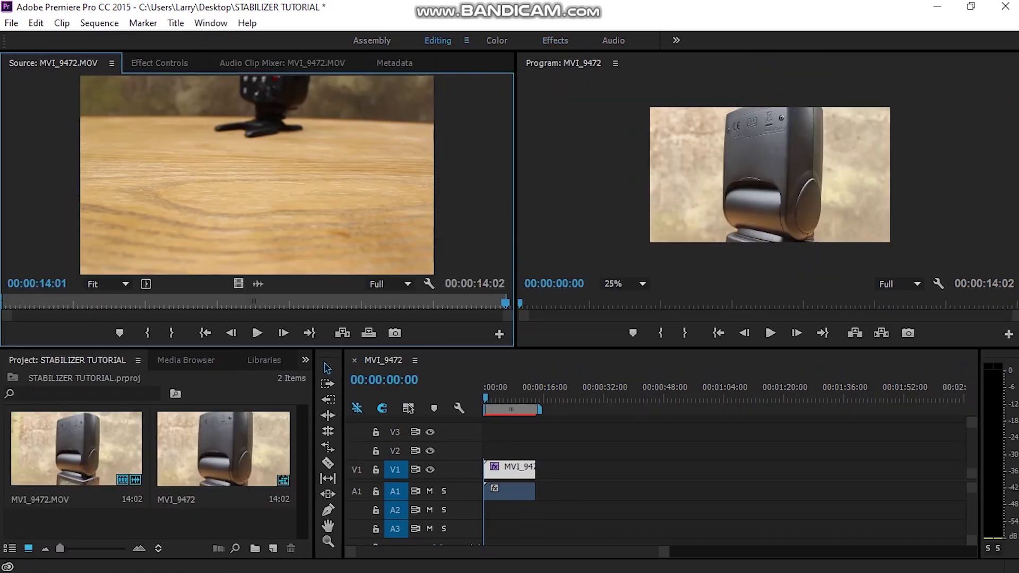
Rewind the Source monitor to the start and play the original unstabilized MVI_9472 clip.
{"action": "left_click", "coordinate": [96, 303]}
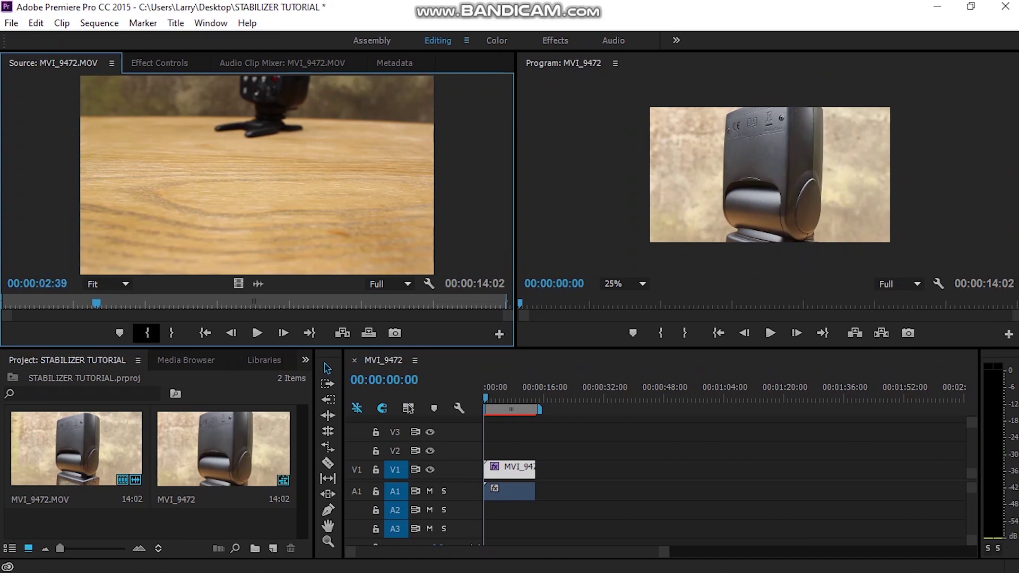
{"action": "left_click_drag", "start_coordinate": [96, 303], "coordinate": [4, 305]}
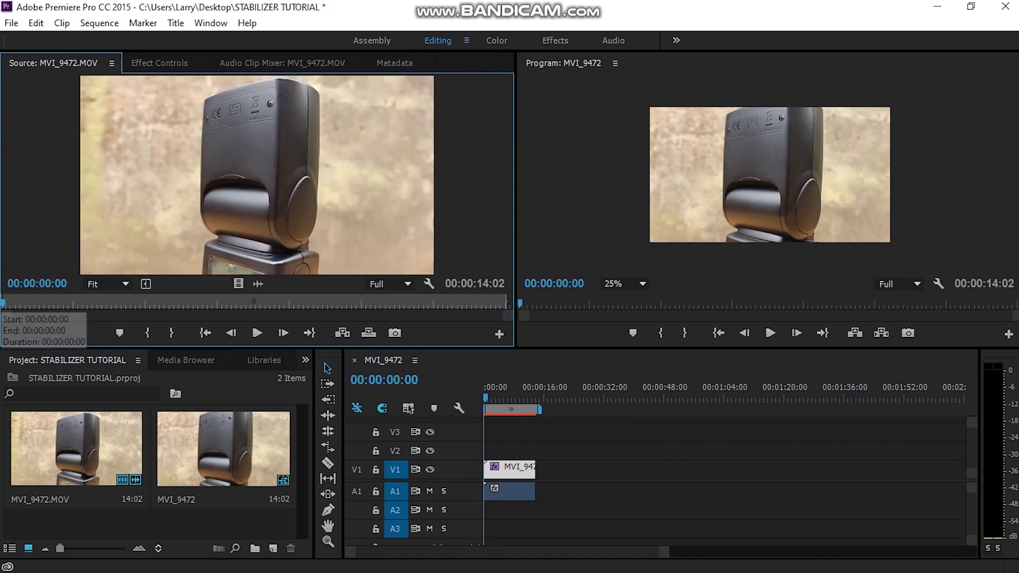
{"action": "left_click", "coordinate": [257, 333]}
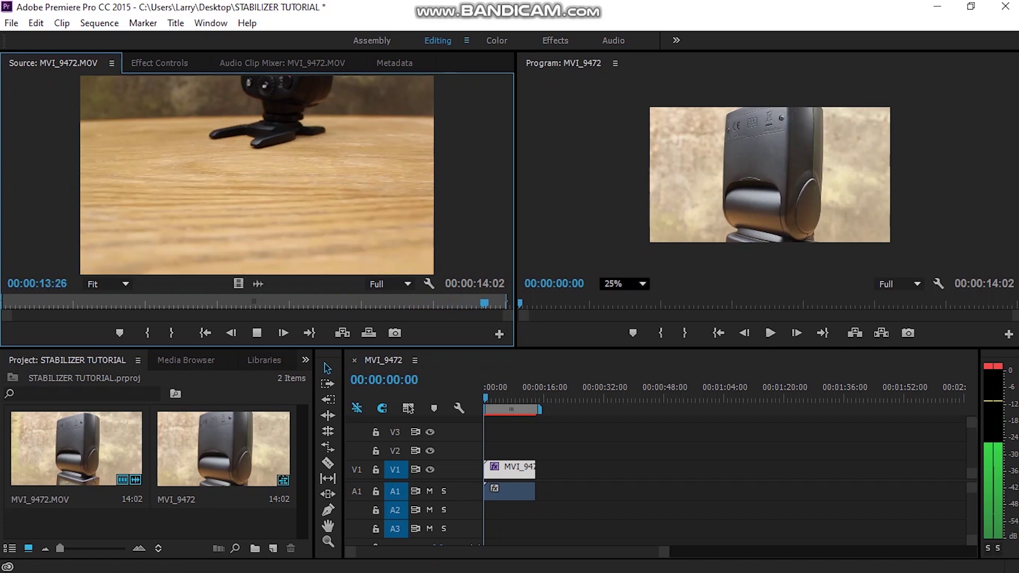
Change the Program monitor zoom from 25% to Fit and play the stabilized sequence.
{"action": "left_click", "coordinate": [624, 284]}
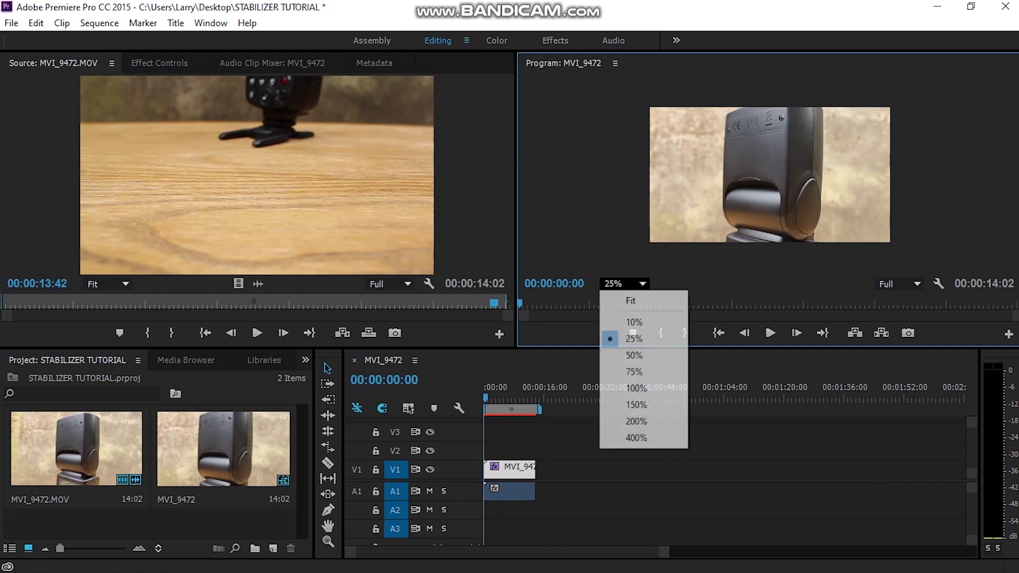
{"action": "left_click", "coordinate": [631, 300]}
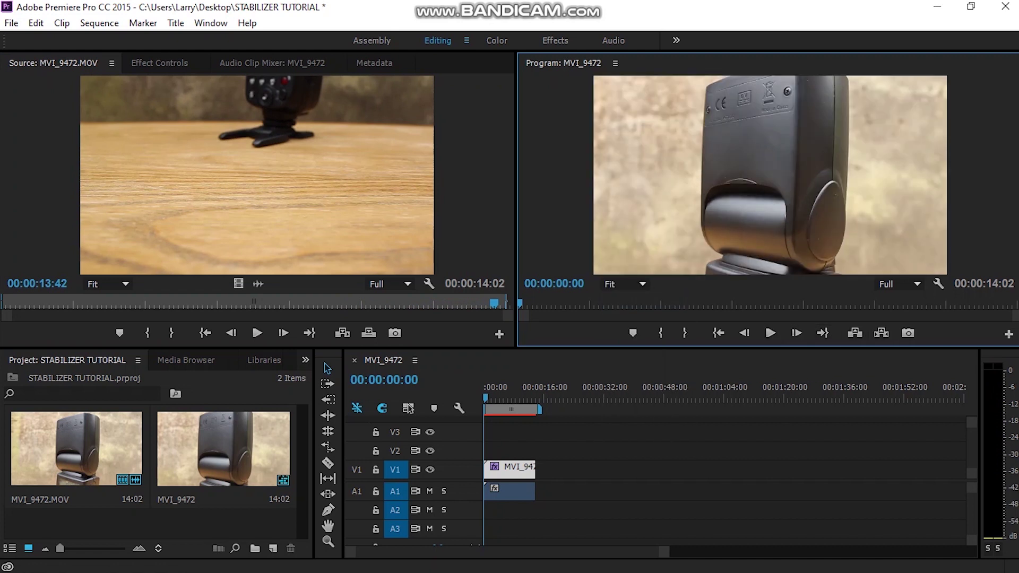
{"action": "left_click", "coordinate": [770, 333]}
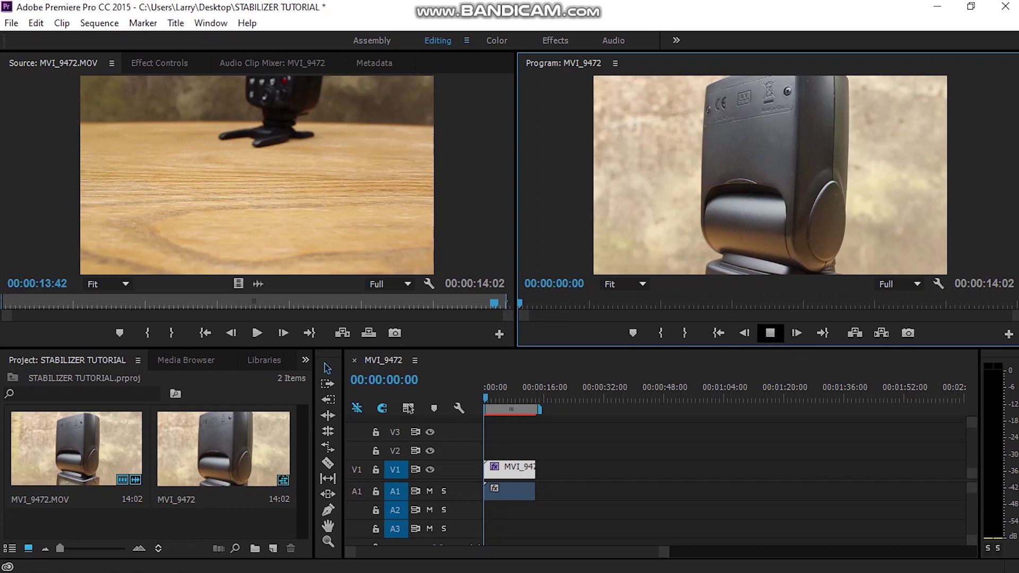